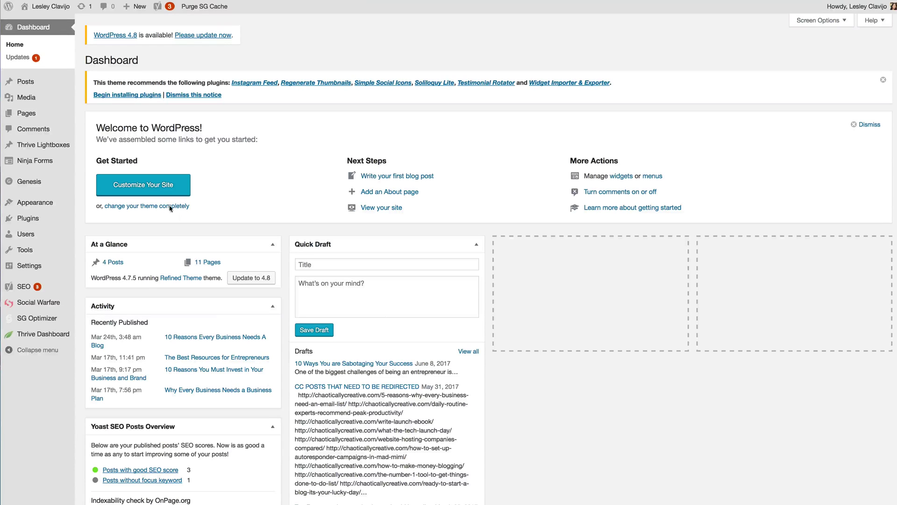
Step: Bring up the Plugins menu in the Dashboard sidebar
mouse_move(23, 221)
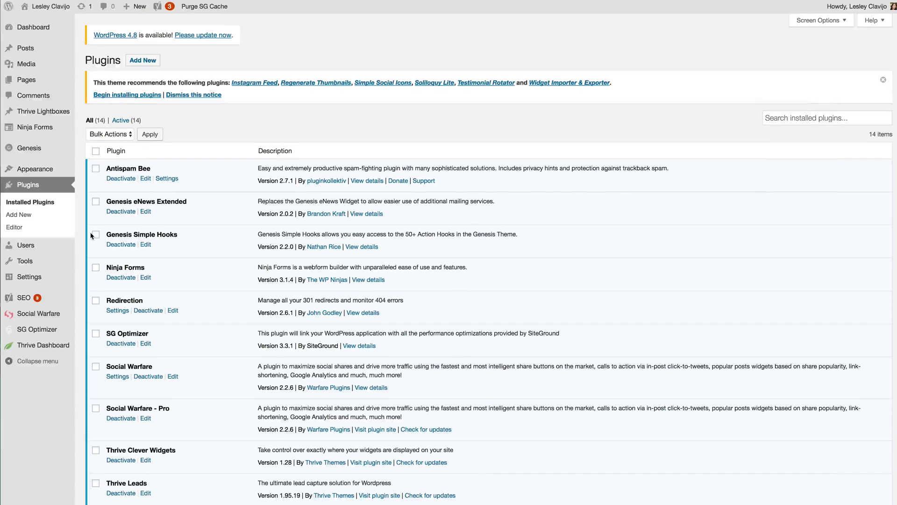
Step: Search Add New plugins for 'updraft', then install and activate UpdraftPlus WordPress Backup Plugin
click(142, 61)
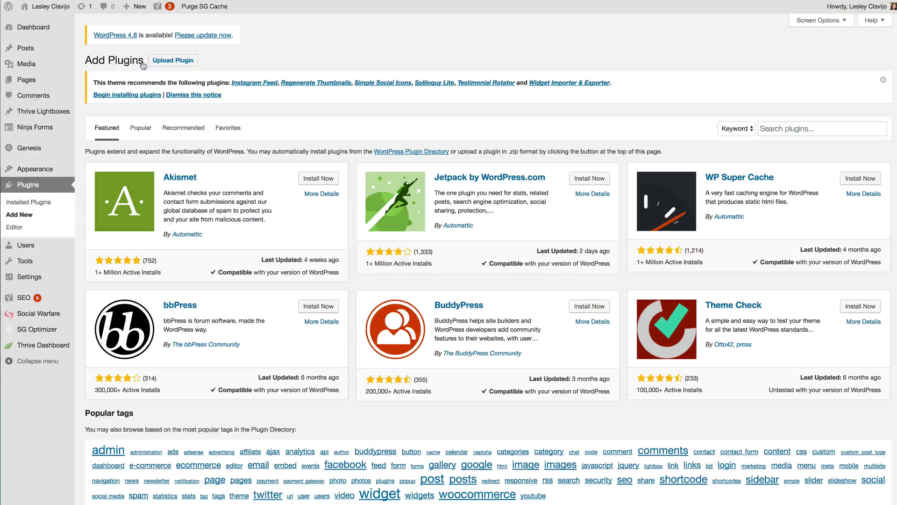
click(785, 126)
text(updra)
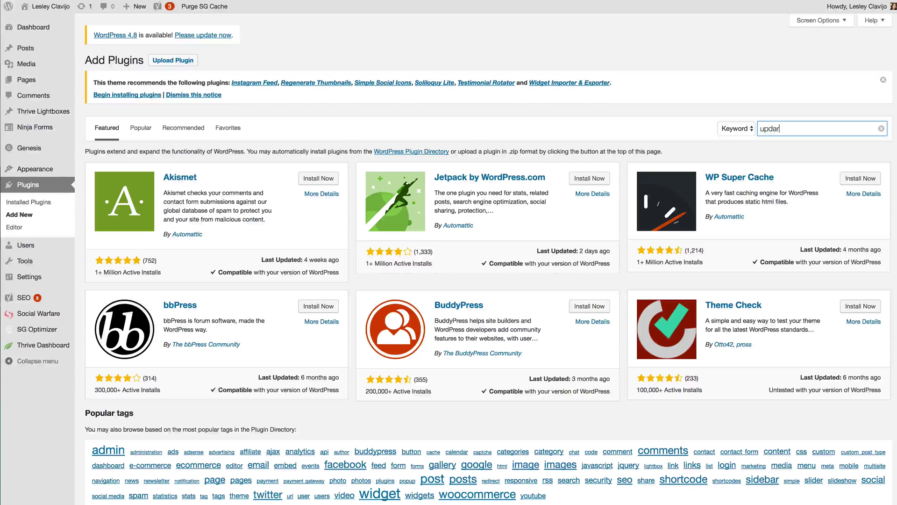
text(ft)
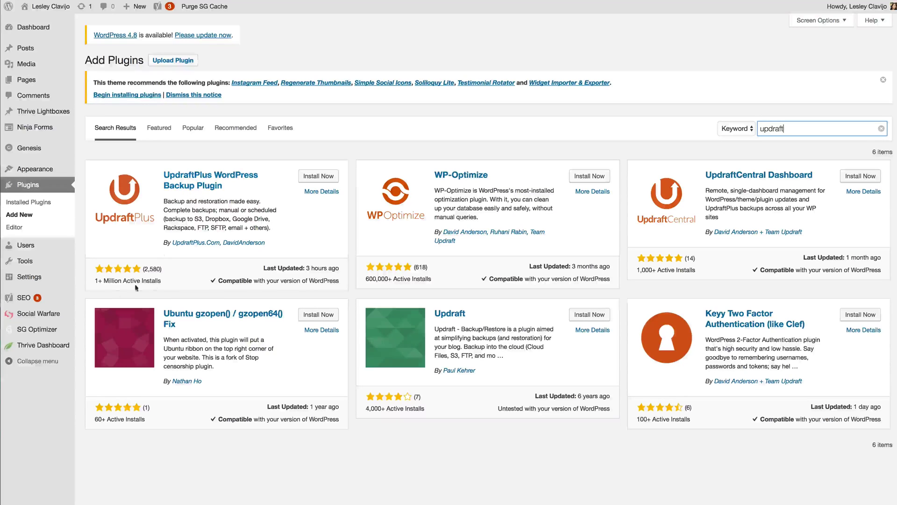
click(319, 177)
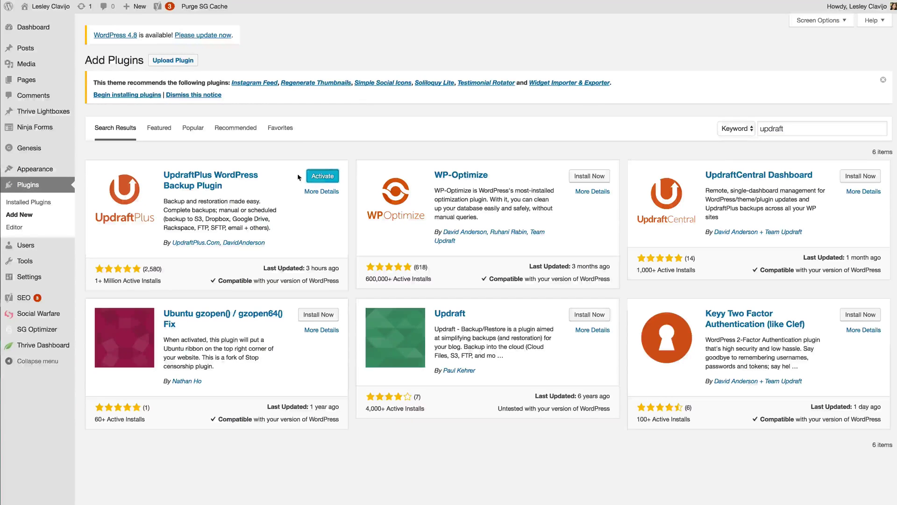
click(331, 180)
Step: Scroll the installed plugins past UpdraftPlus Backup/Restore 1.13.4 and go to Settings > UpdraftPlus Backups
scroll(330, 182, down, 3)
scroll(331, 182, down, 3)
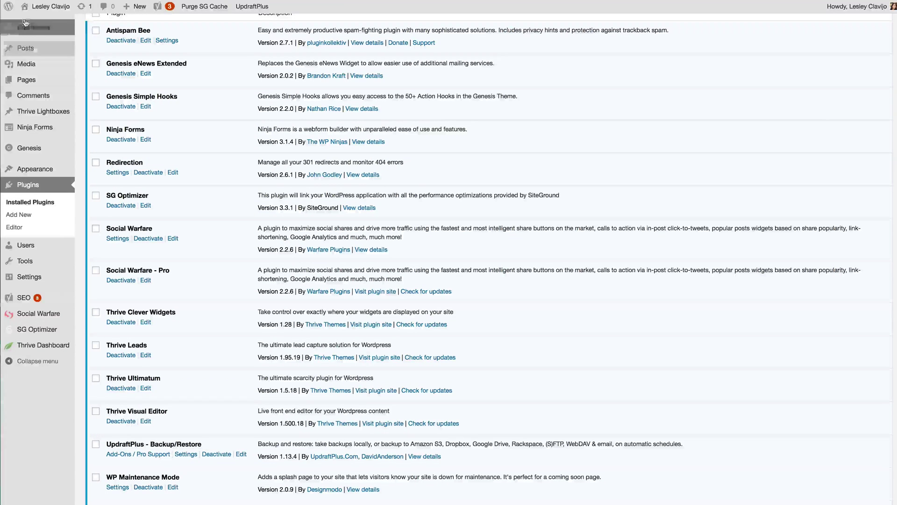
scroll(293, 262, down, 1)
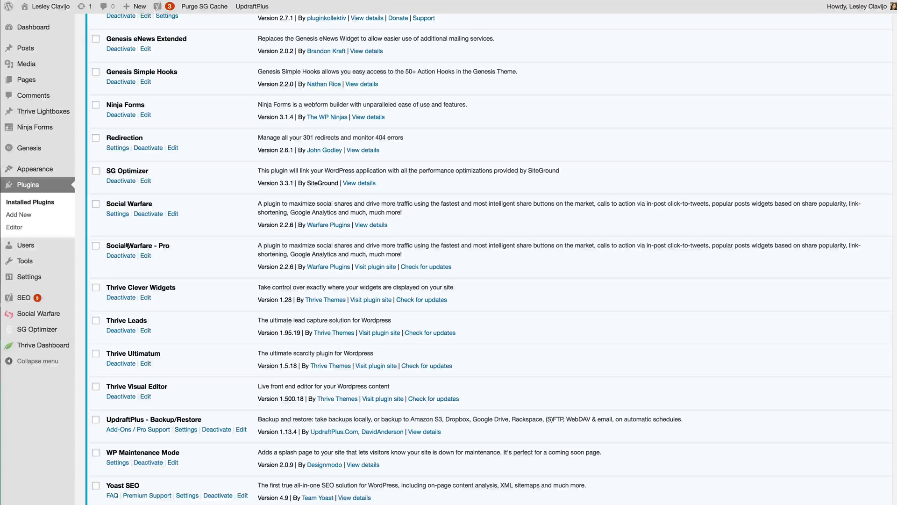
mouse_move(42, 279)
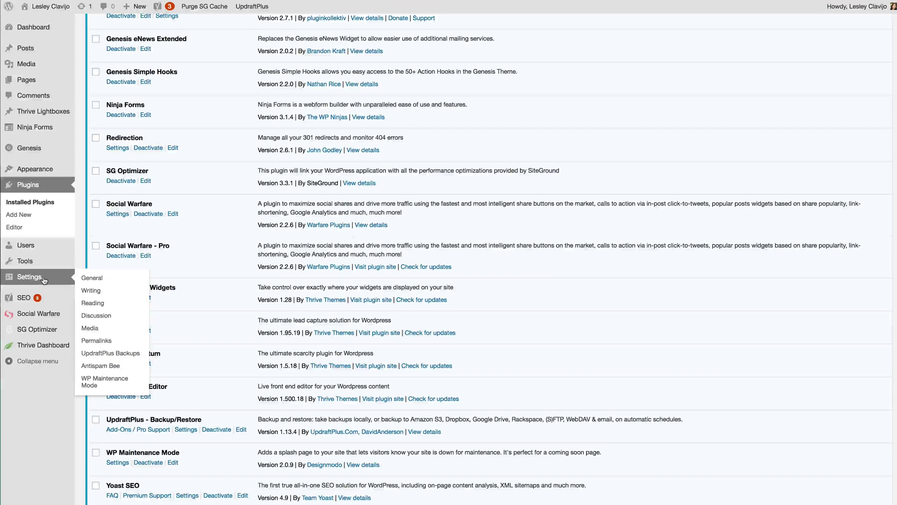
click(120, 355)
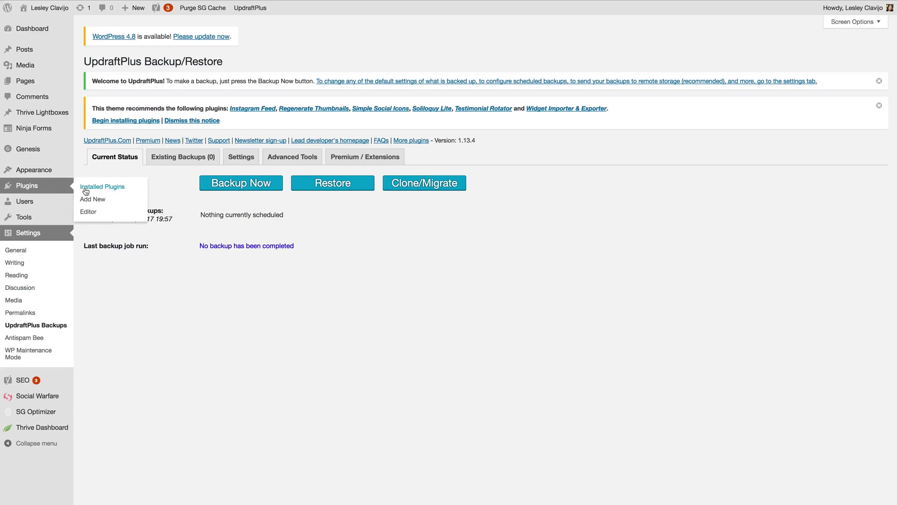
click(85, 191)
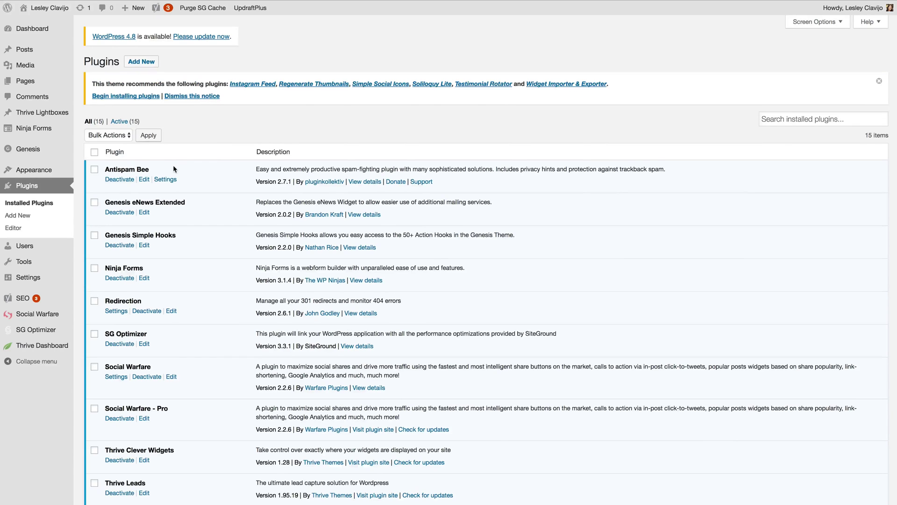
scroll(173, 168, down, 5)
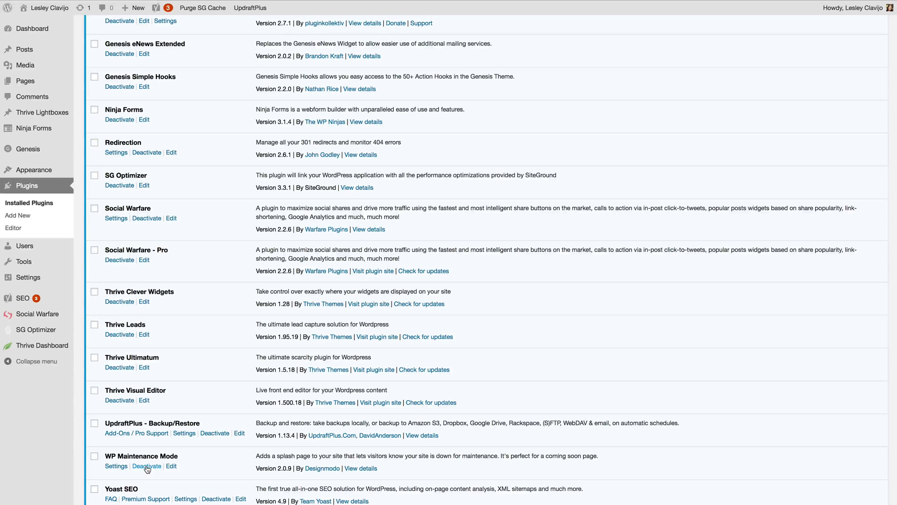
scroll(147, 468, up, 1)
scroll(147, 467, up, 3)
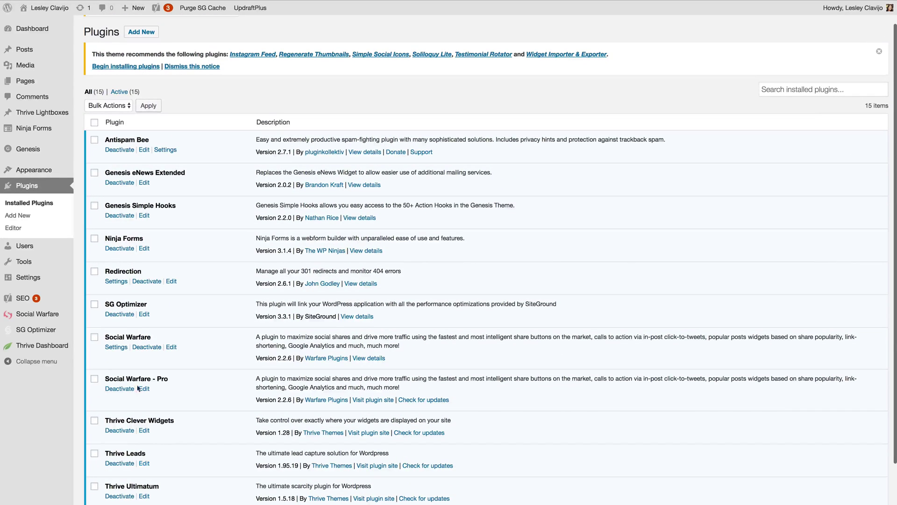
scroll(153, 305, down, 3)
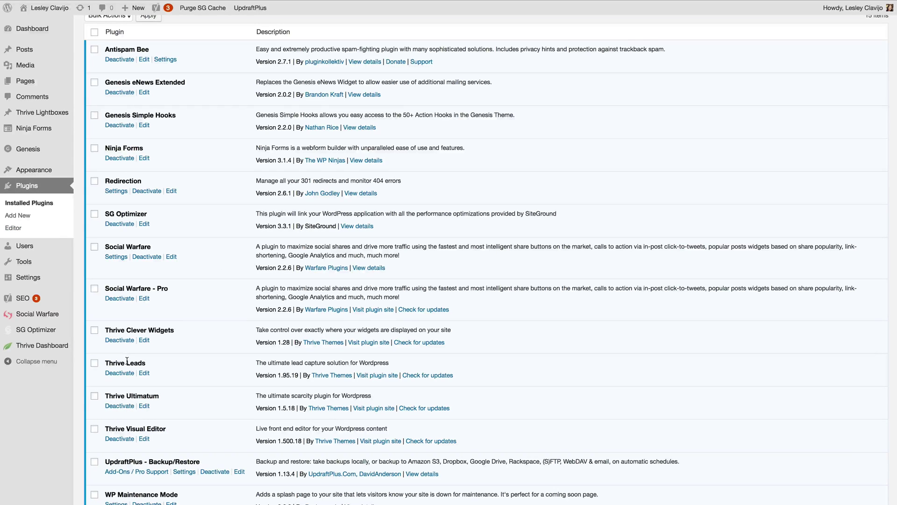
scroll(127, 361, down, 1)
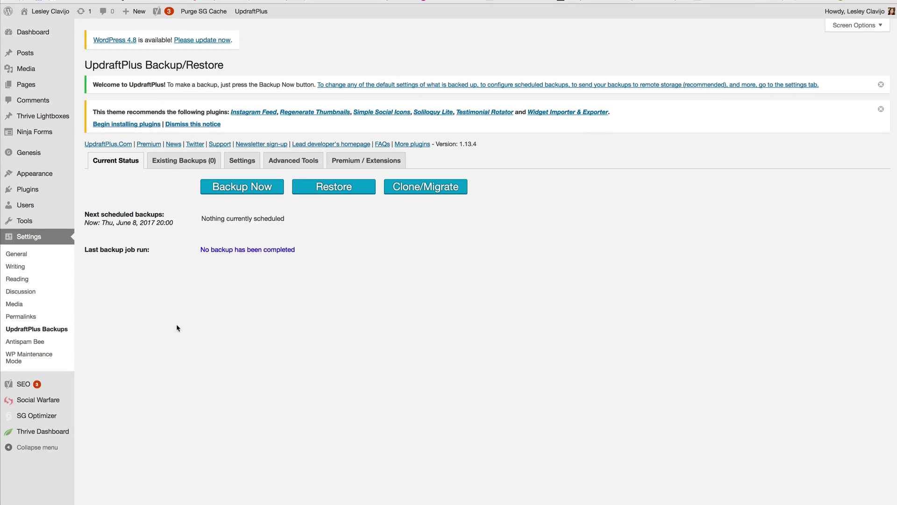
drag(198, 251, 270, 435)
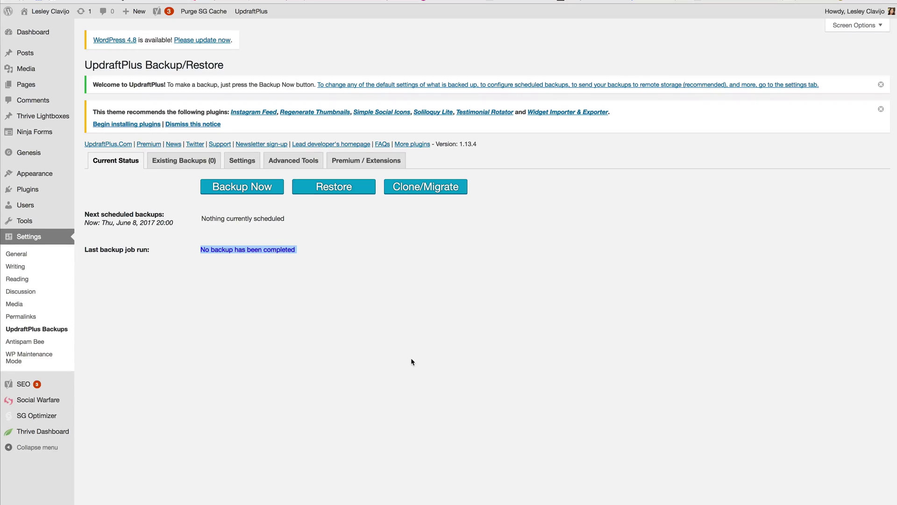
click(242, 160)
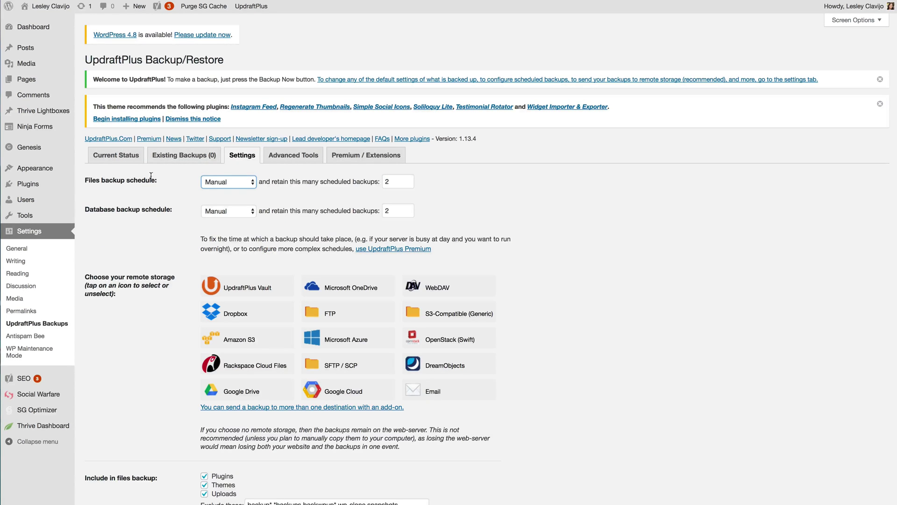
click(251, 182)
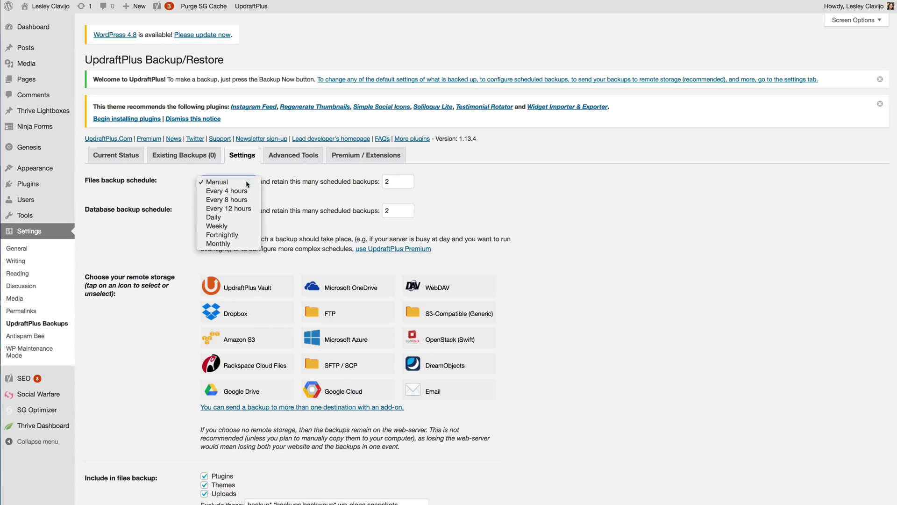
click(246, 183)
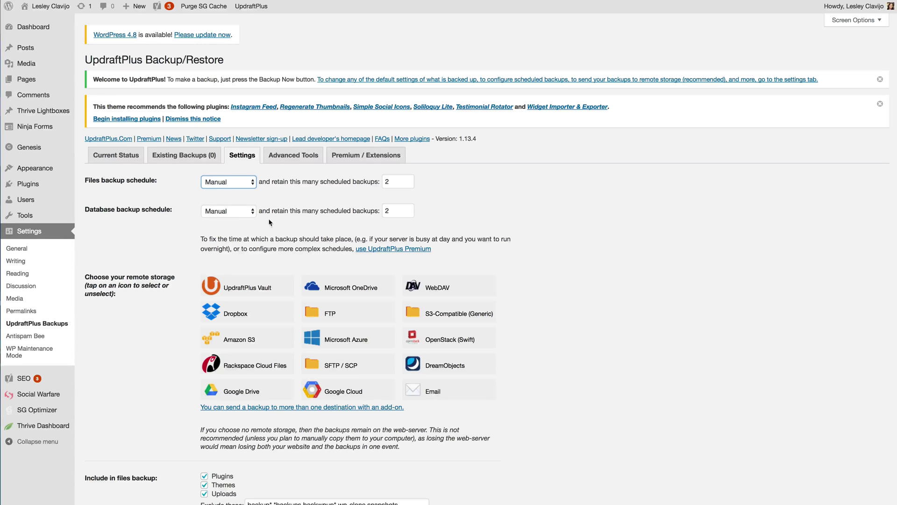
click(253, 186)
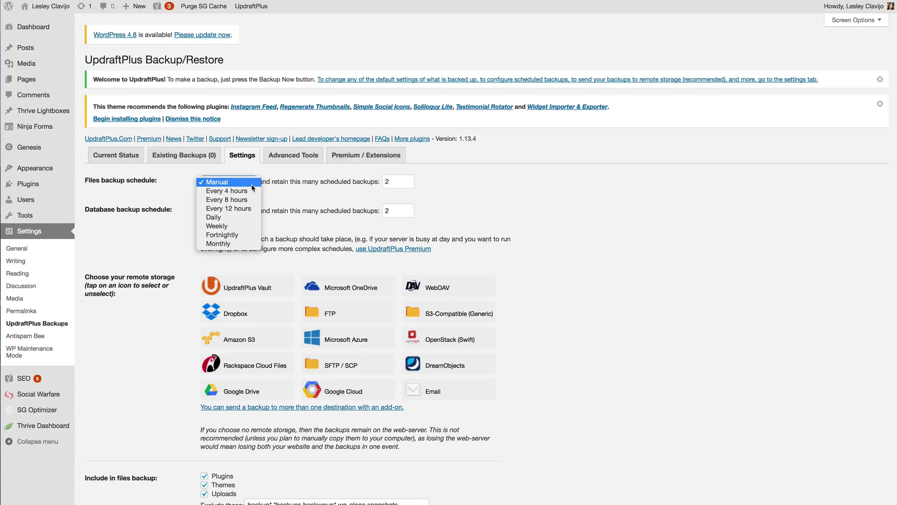
click(252, 186)
click(250, 183)
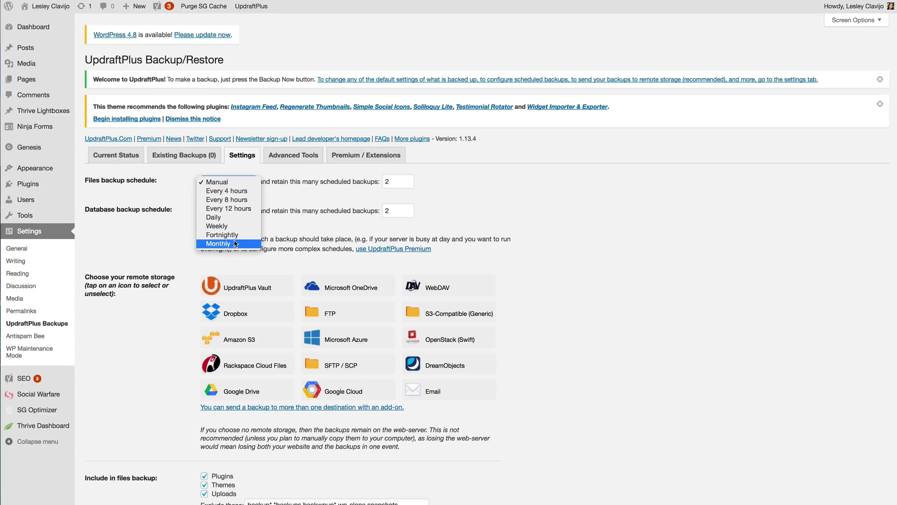
click(290, 213)
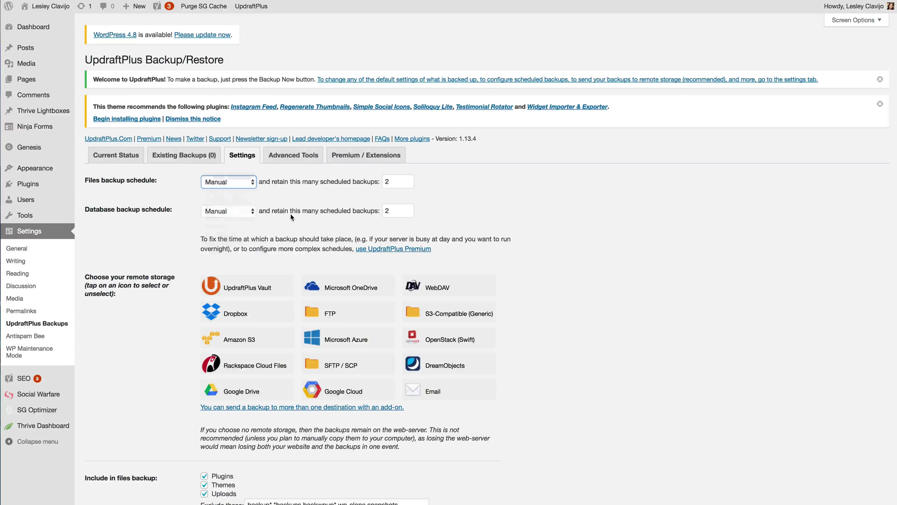
click(247, 186)
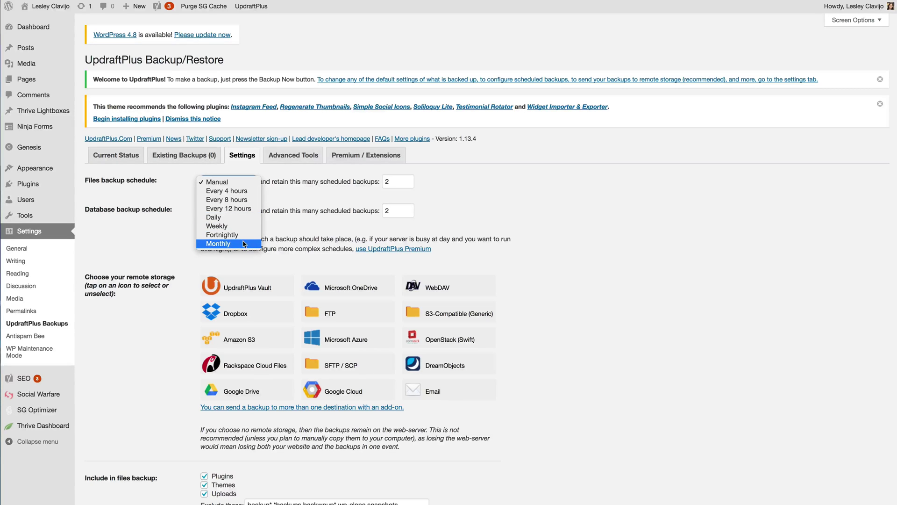
click(303, 233)
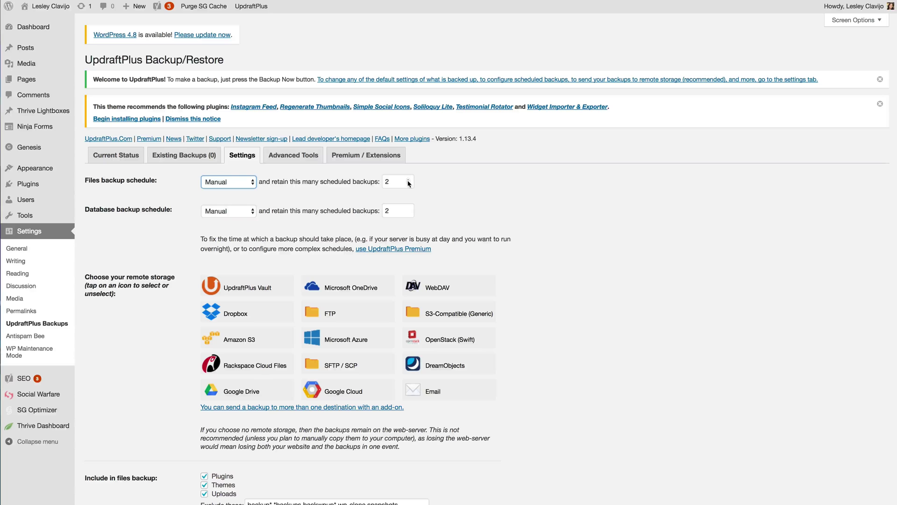
Step: Scroll down the UpdraftPlus settings and select Google Drive as remote storage
scroll(446, 194, down, 3)
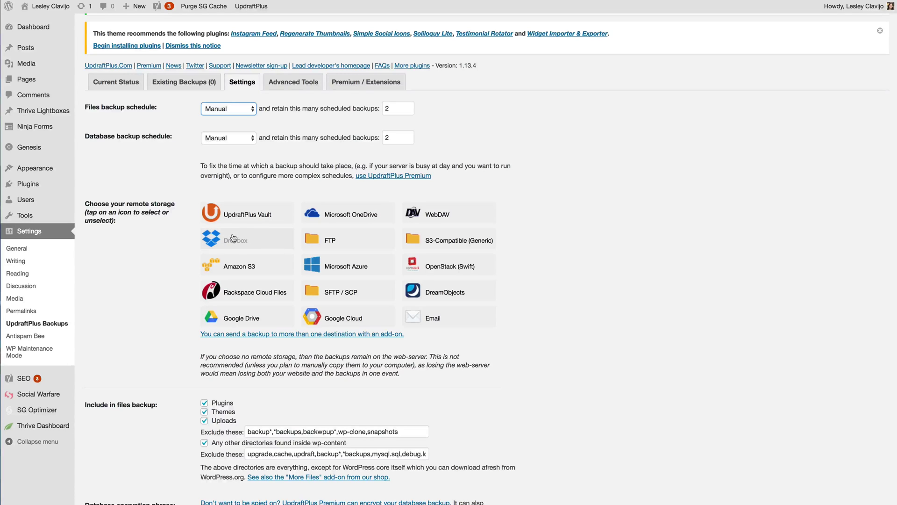
click(222, 318)
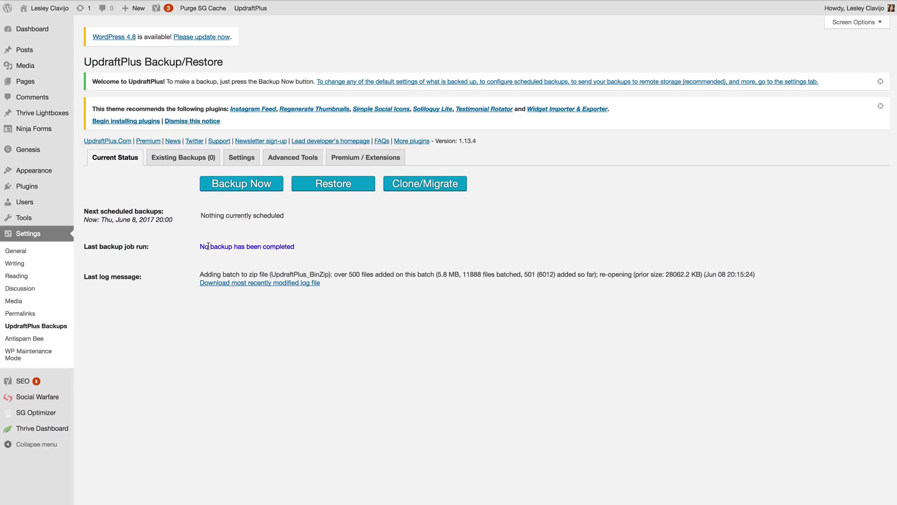
Step: Run Backup Now for database and files, dismissing the unsaved-settings warning
click(247, 186)
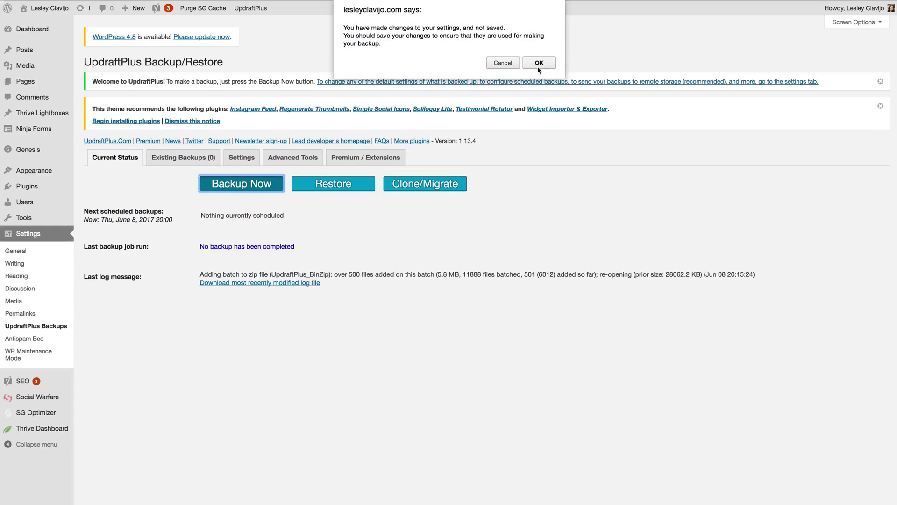
click(540, 62)
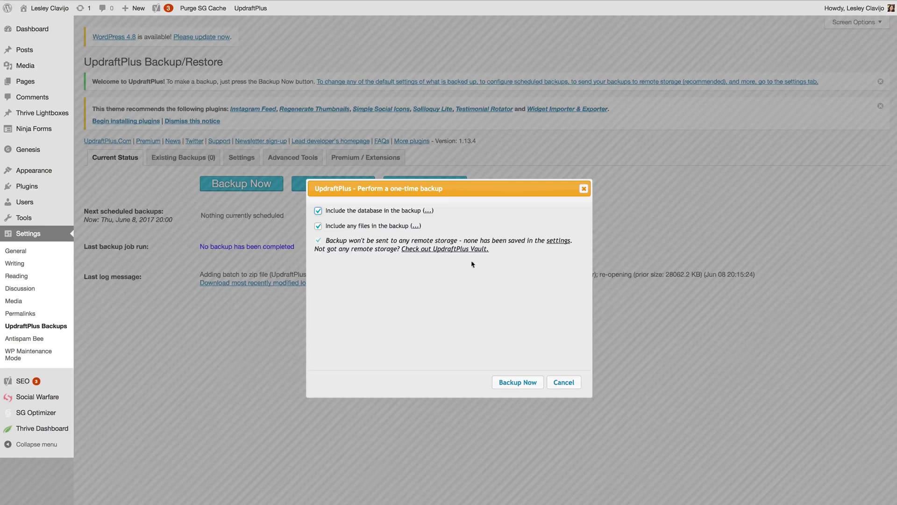
drag(491, 252, 323, 241)
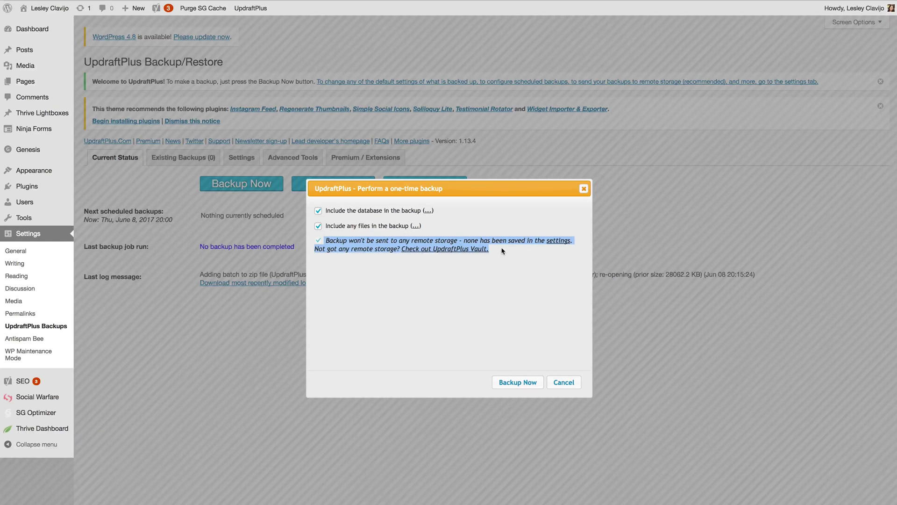
click(525, 383)
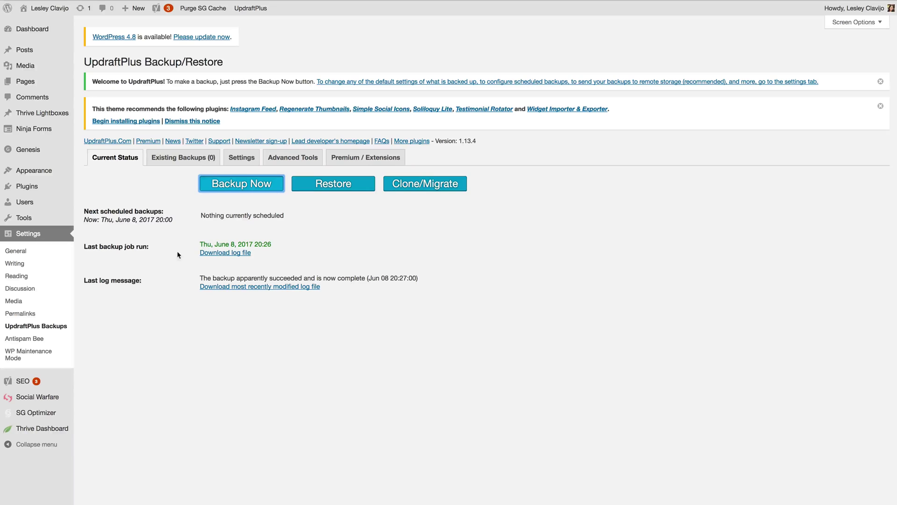
drag(195, 247, 274, 241)
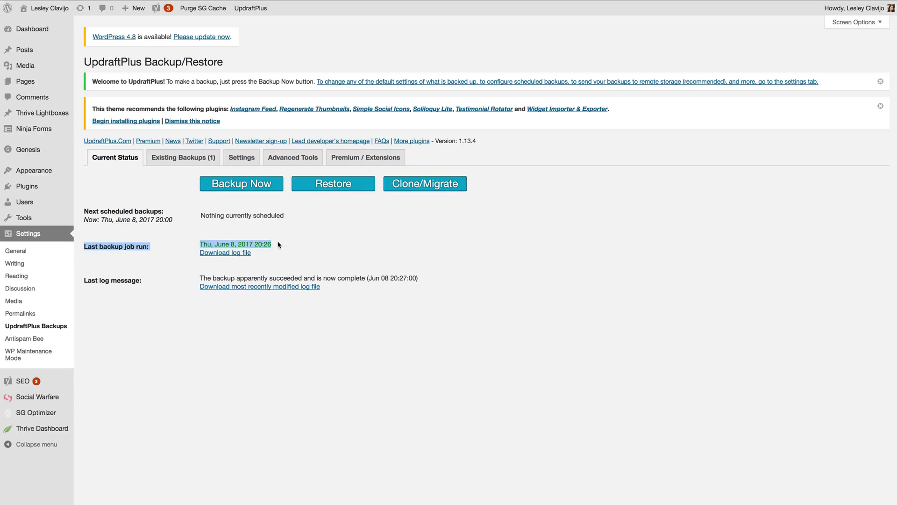
click(274, 243)
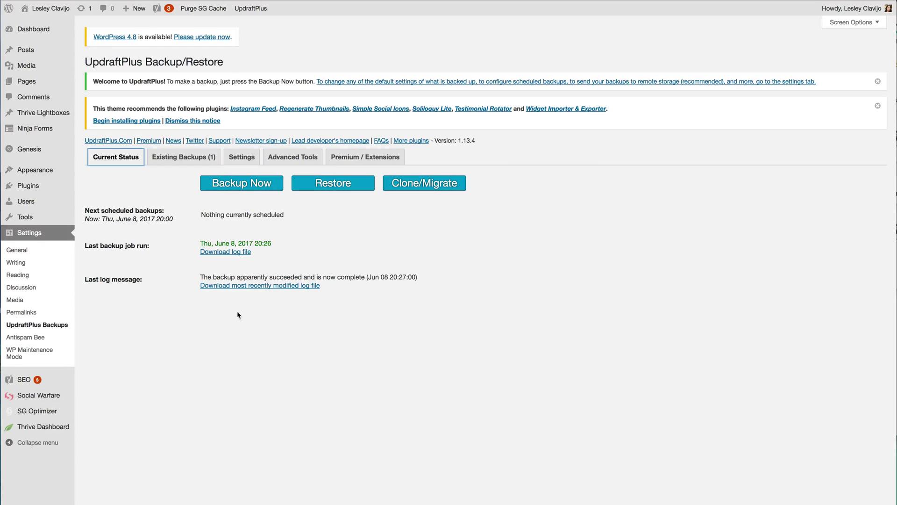
Step: Open restore options for the Jun 08, 2017 20:26 backup, tick Themes, then close without restoring
click(178, 159)
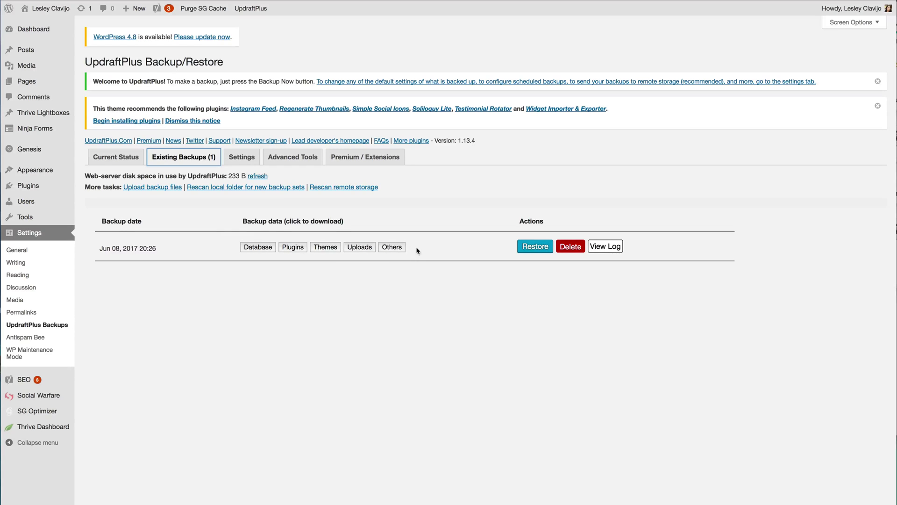
click(538, 248)
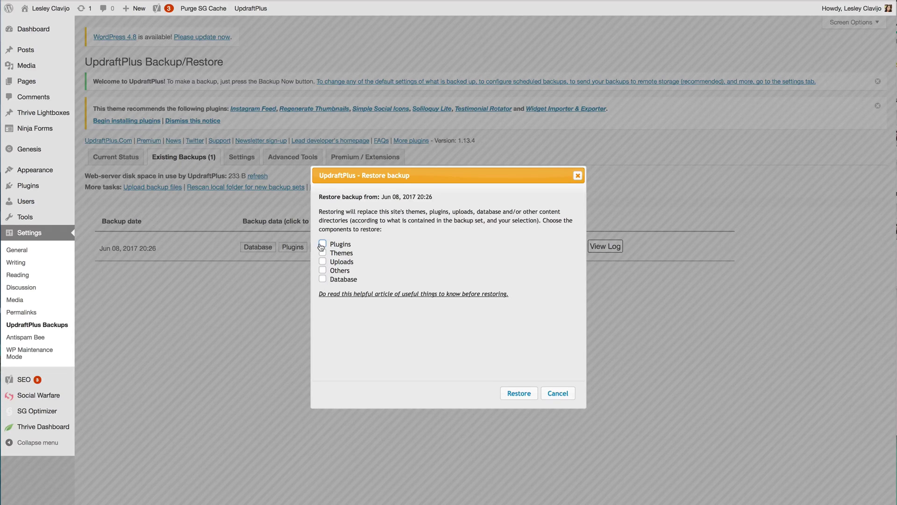
click(323, 244)
click(323, 244)
click(323, 253)
click(577, 175)
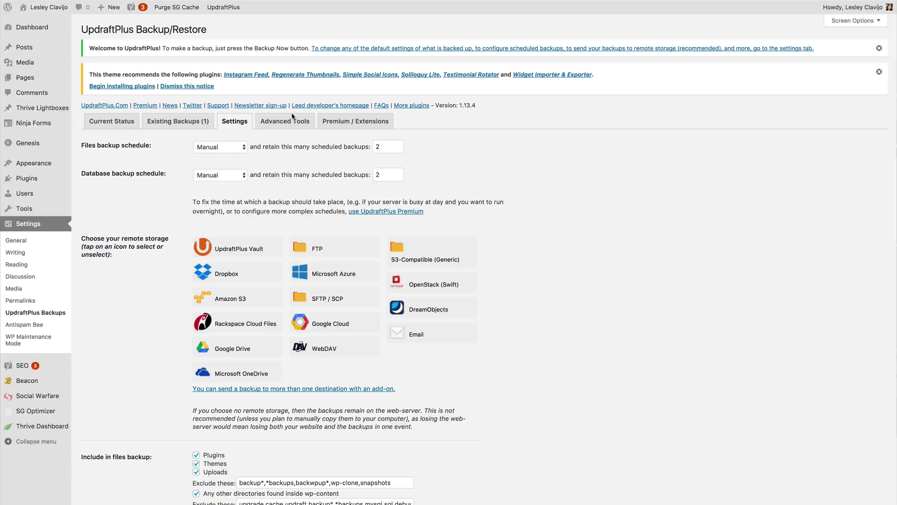
Step: Switch to the Existing Backups (1) list showing 108.4 MB of disk space used
click(180, 125)
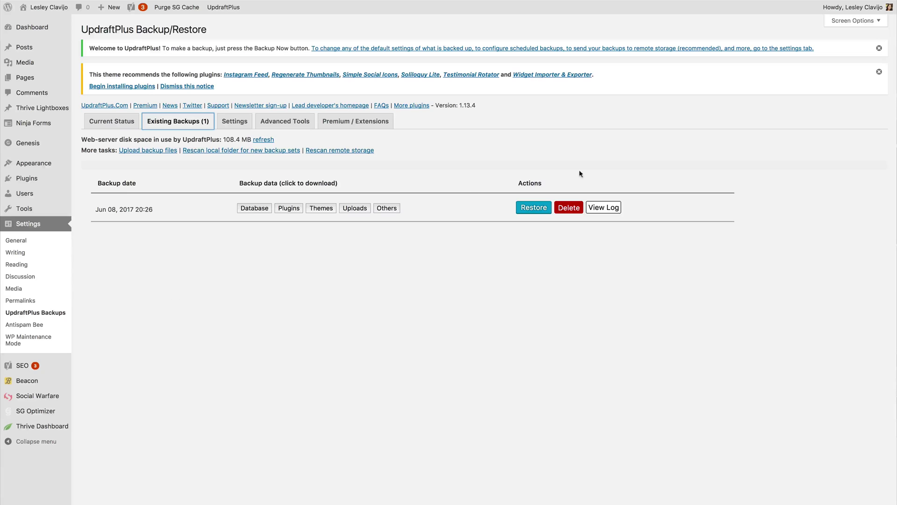
click(534, 208)
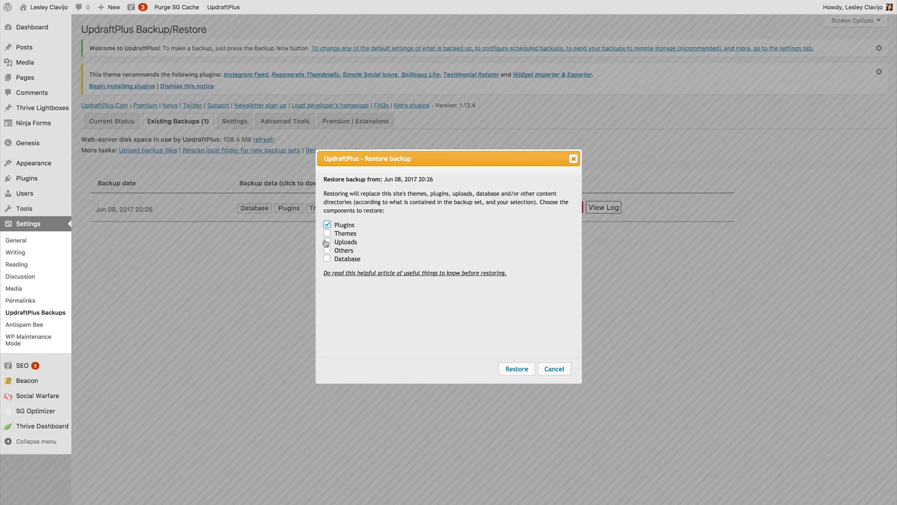
click(573, 160)
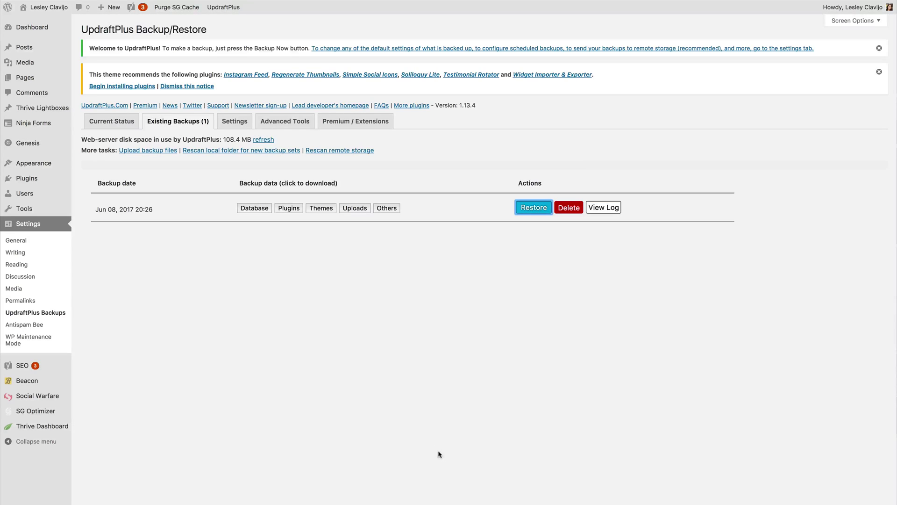